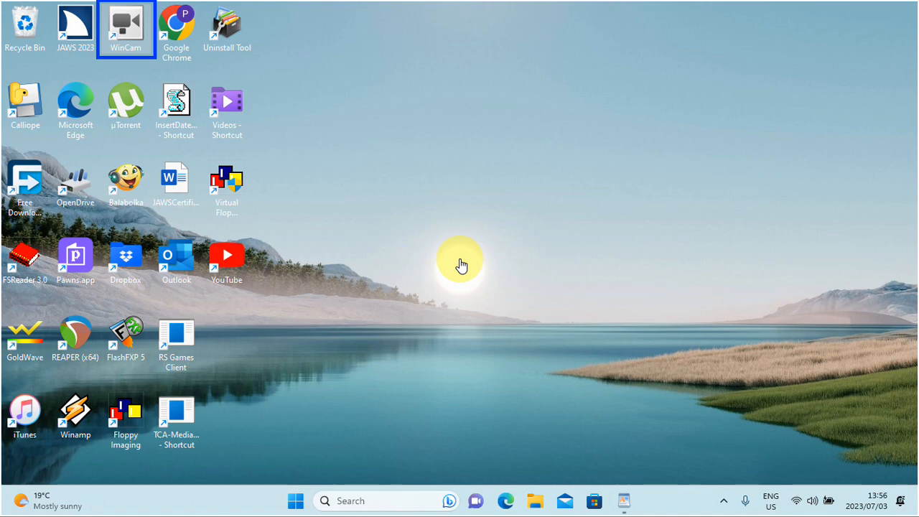
Step: Switch to the Tarzan of the apes document in WordPad and view NVDA's formatting information for the "Chapter 1" line
key("alt+Tab")
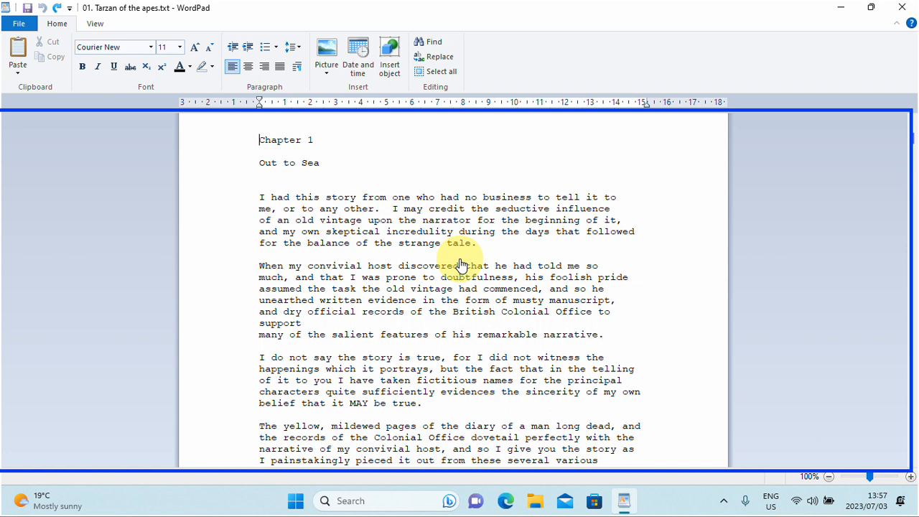
key("Down")
key("Up")
key("Insert+f")
key("Insert+f")
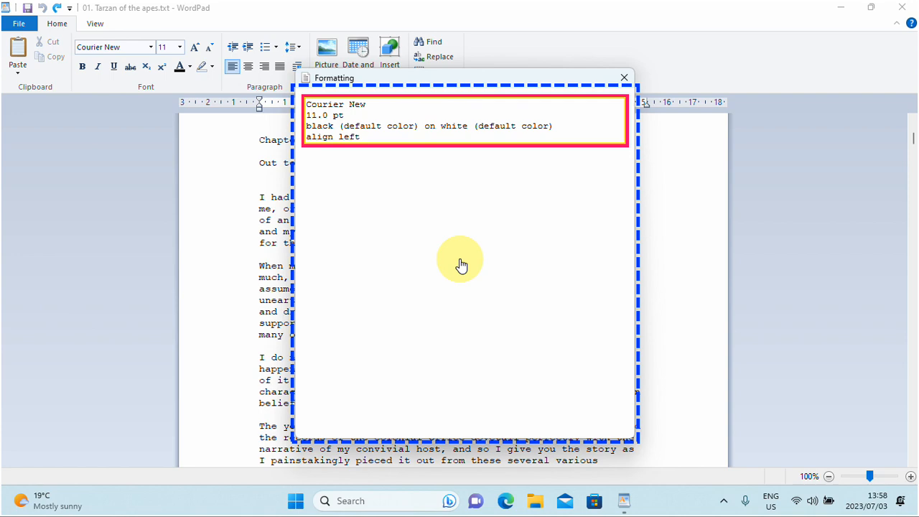
key("Escape")
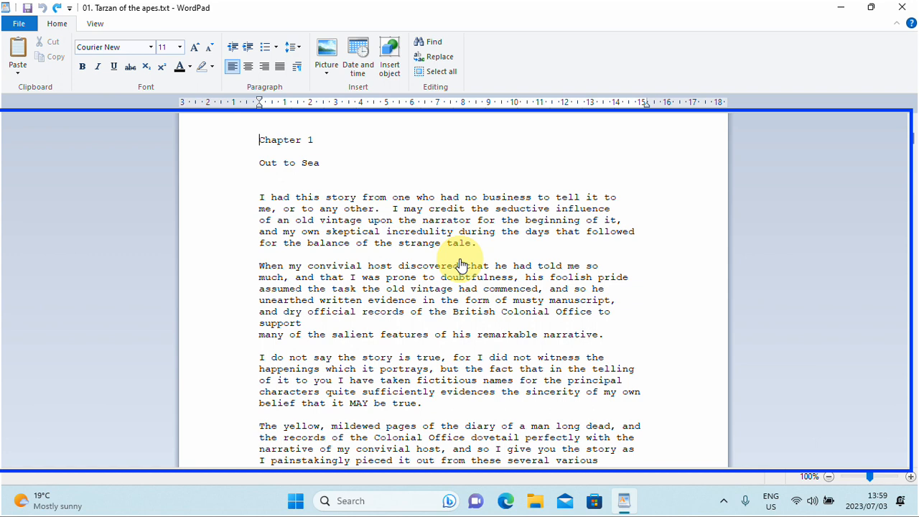
Step: Apply italic and bold to the "Chapter 1" line and remove both attributes again
key("shift+Down")
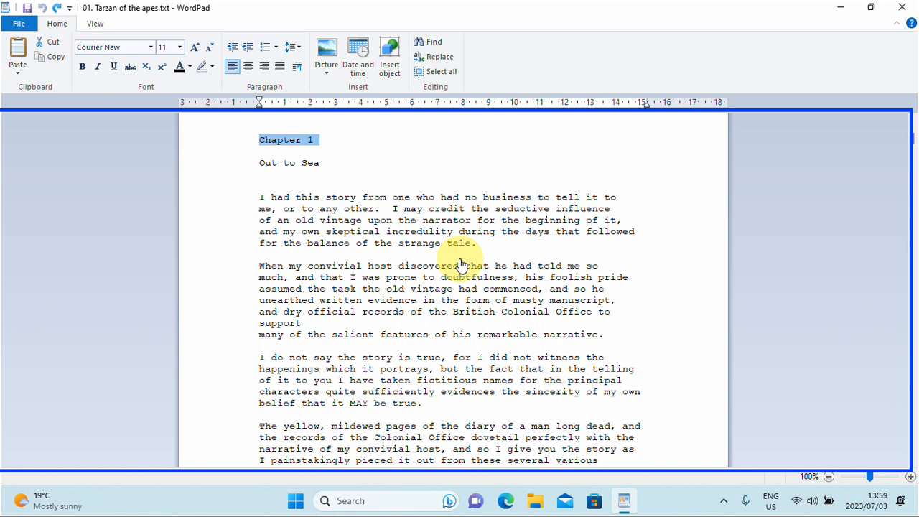
key("ctrl+i")
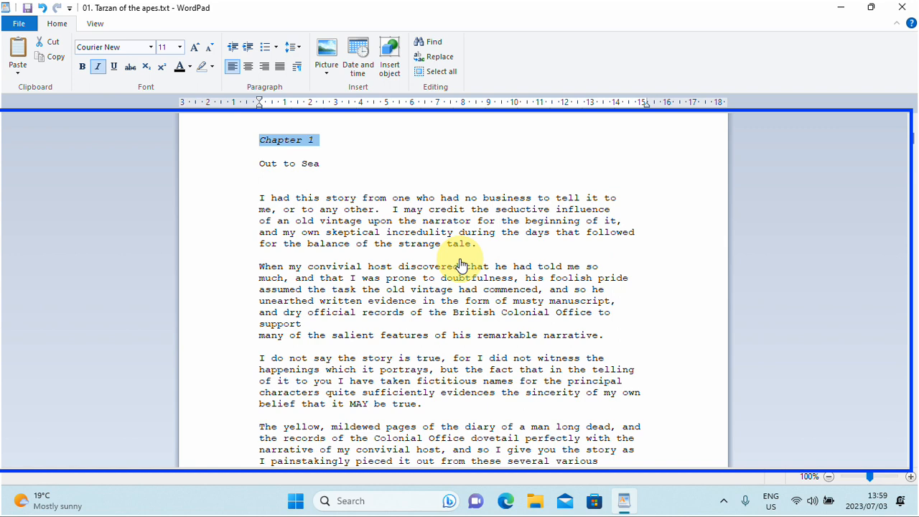
key("ctrl+b")
key("ctrl+i")
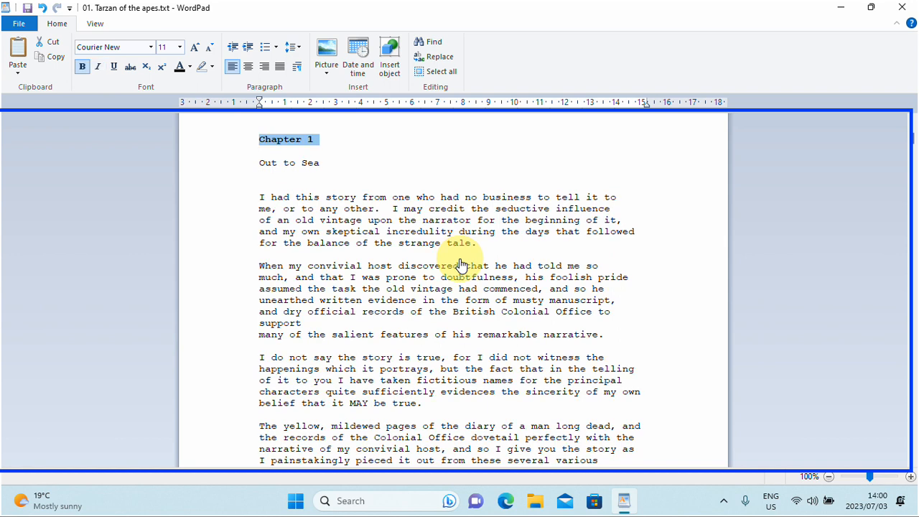
key("ctrl+b")
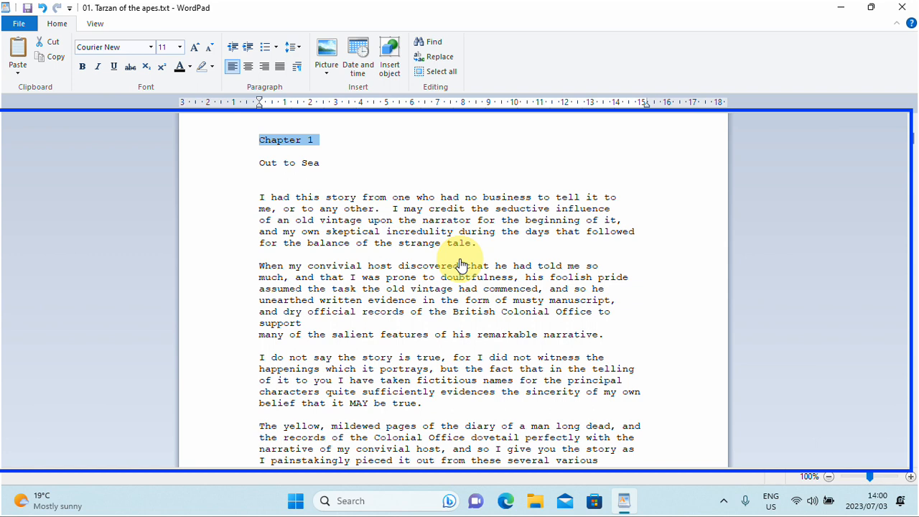
Step: Turn on Font name reporting in NVDA's Document Formatting settings, save, and move the cursor off the "Chapter 1" selection
key("ctrl+Insert+d")
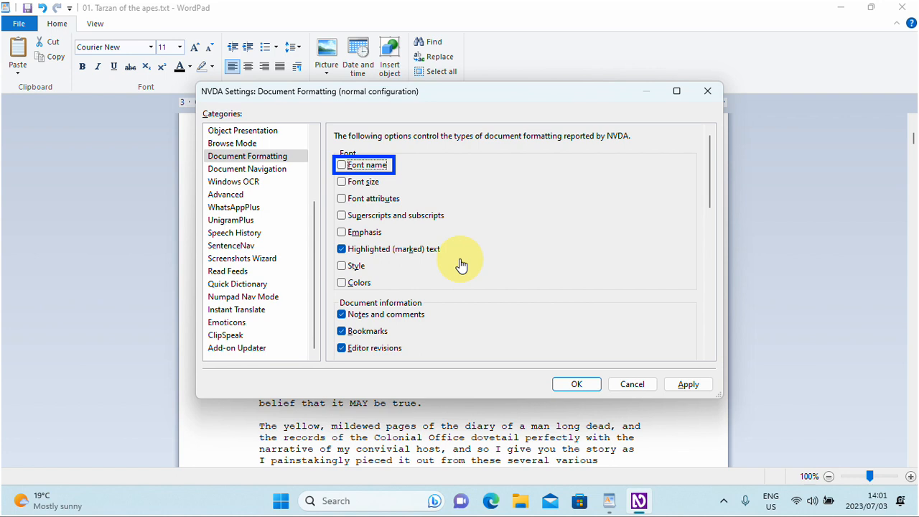
key("space")
key("shift+Tab")
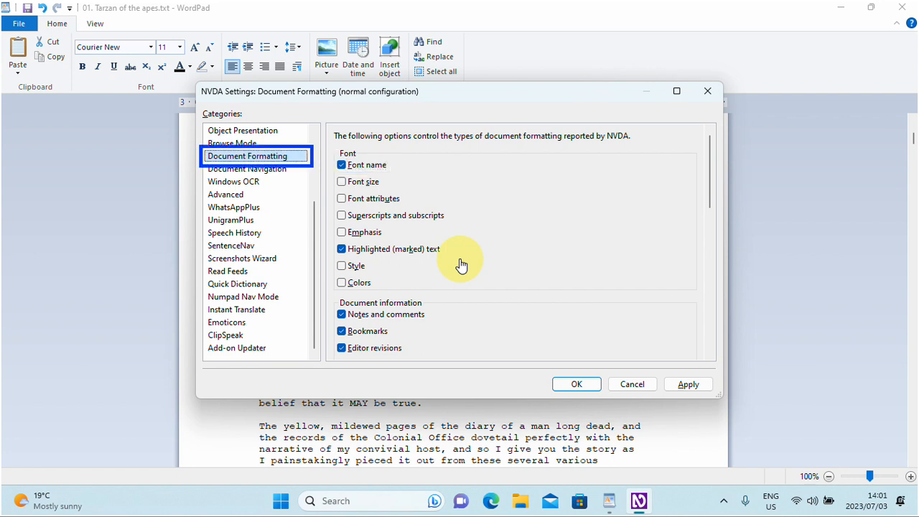
key("shift+Tab")
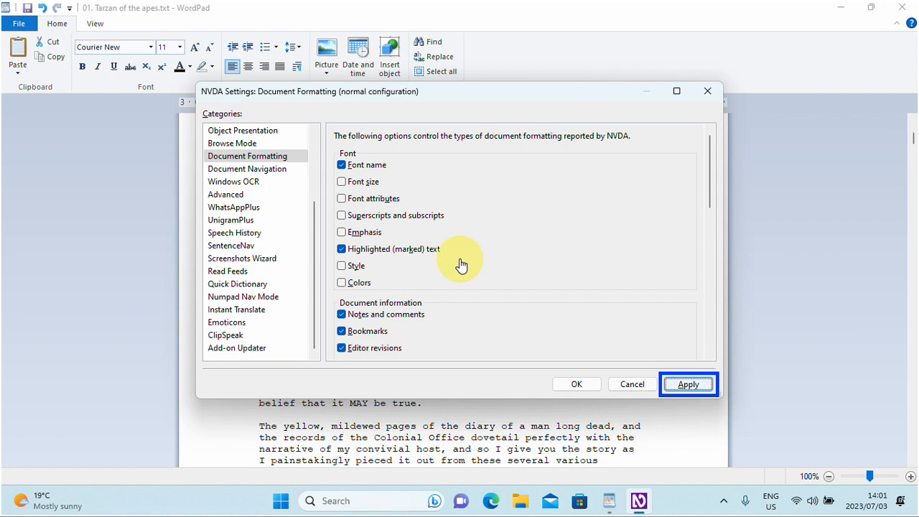
key("Tab")
key("shift+Tab")
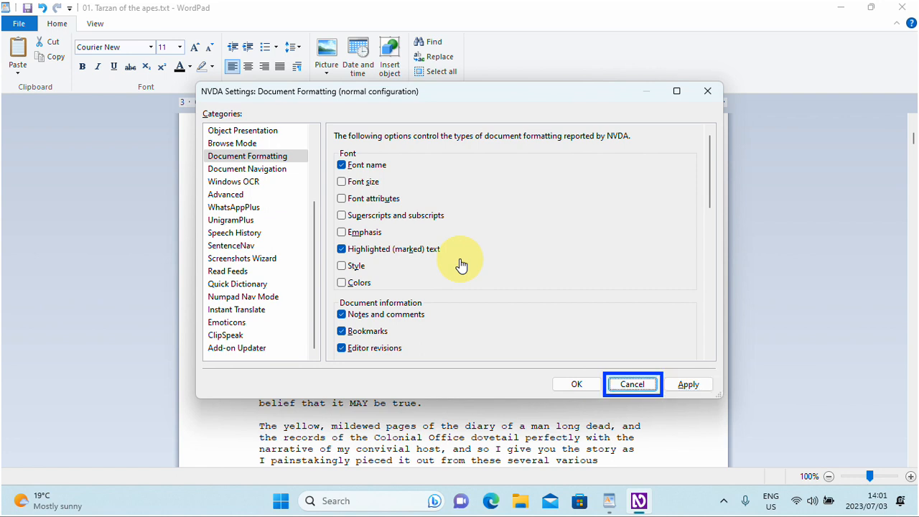
key("shift+Tab")
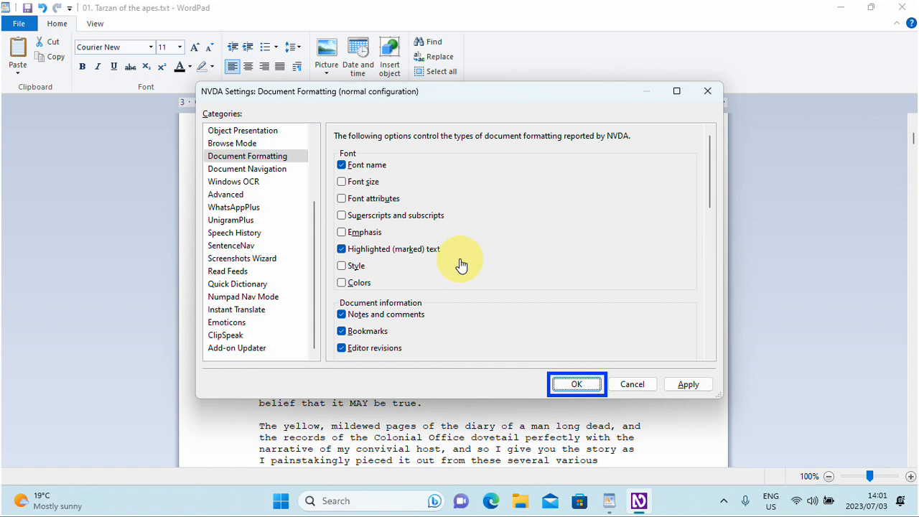
key("Return")
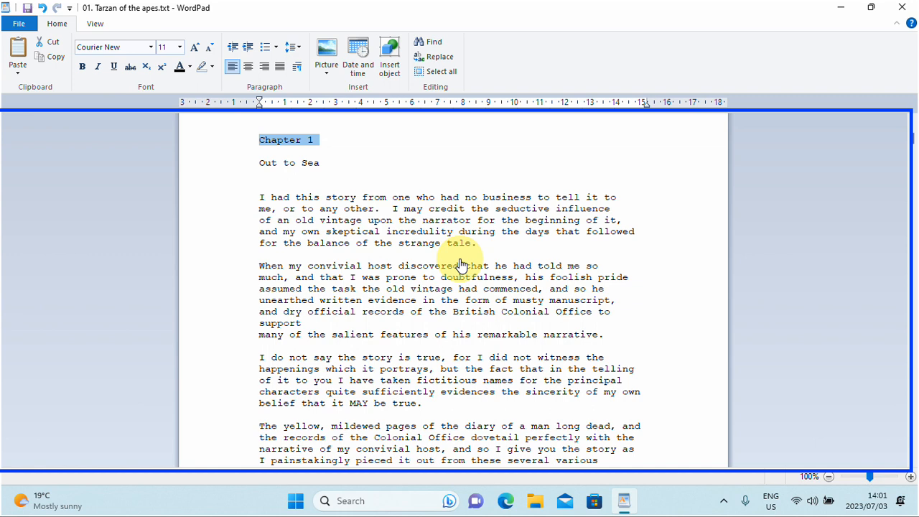
key("Down")
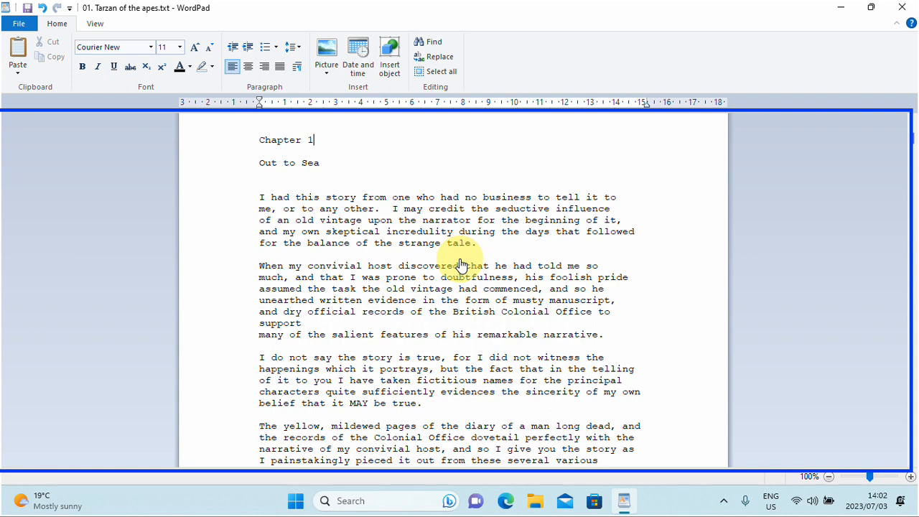
Step: In NVDA's Document Formatting settings, turn off Font name reporting and turn on Font attributes reporting
key("ctrl+Insert+d")
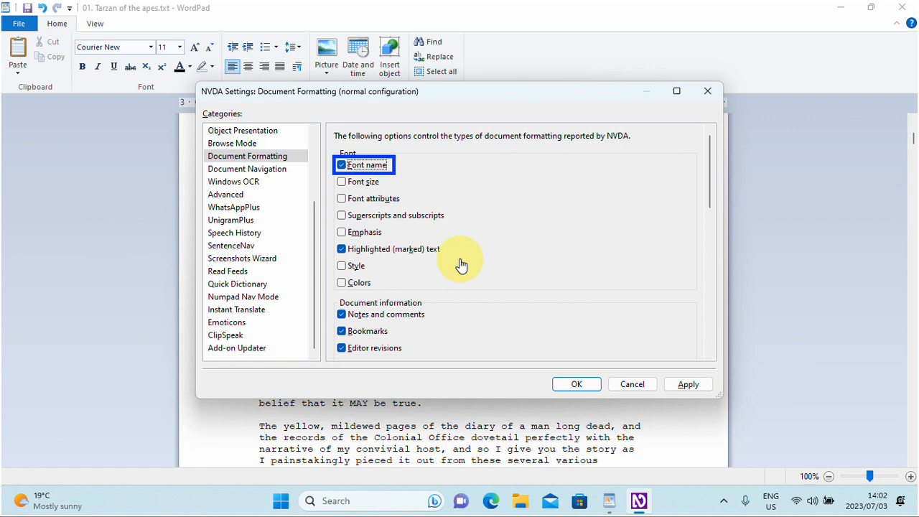
key("space")
key("Tab")
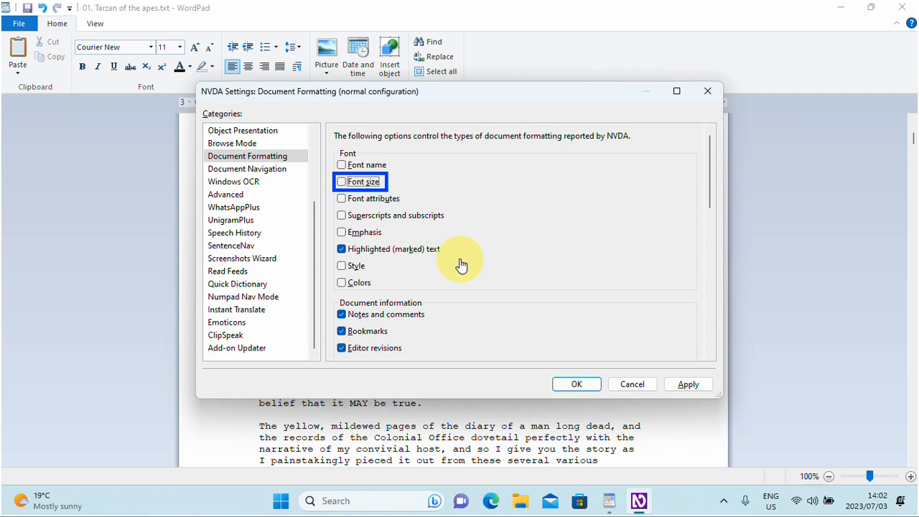
key("Tab")
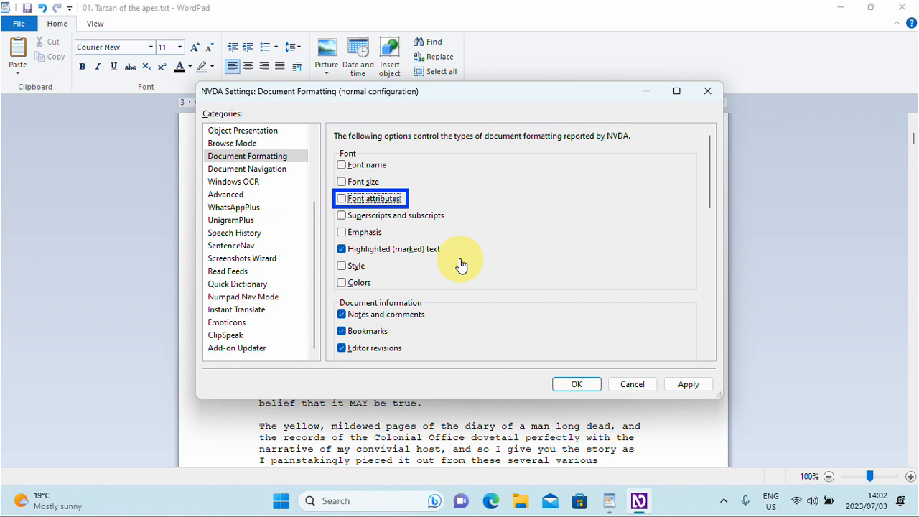
key("space")
key("Tab")
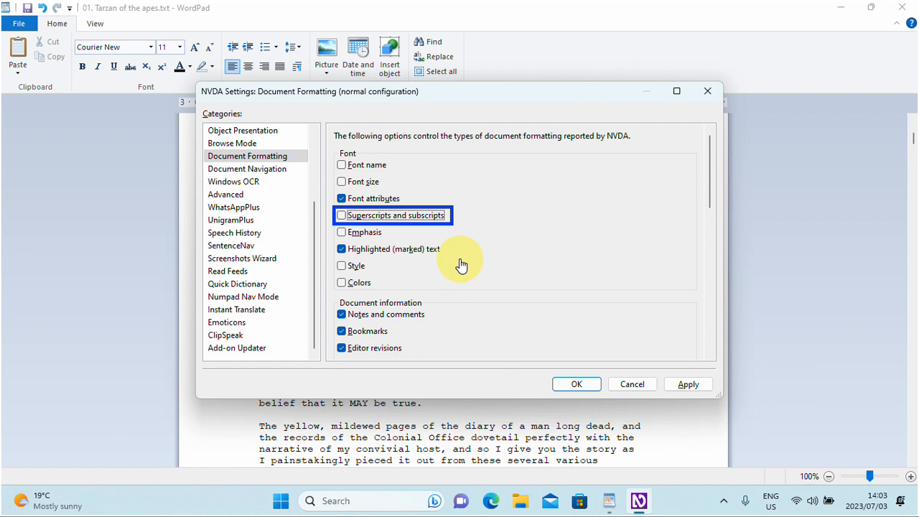
key("Down")
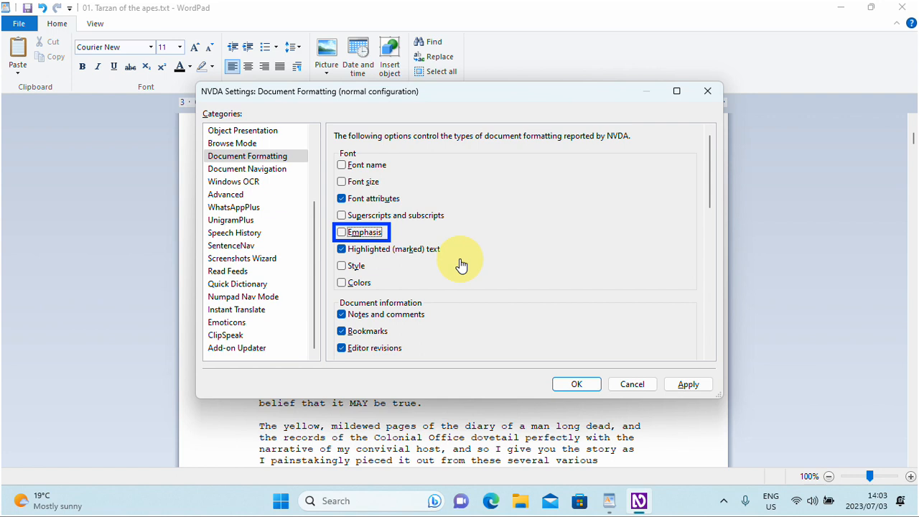
Step: Examine the remaining document formatting options, from line spacing and alignment through tables and elements to reporting changes after the cursor
key("alt+a")
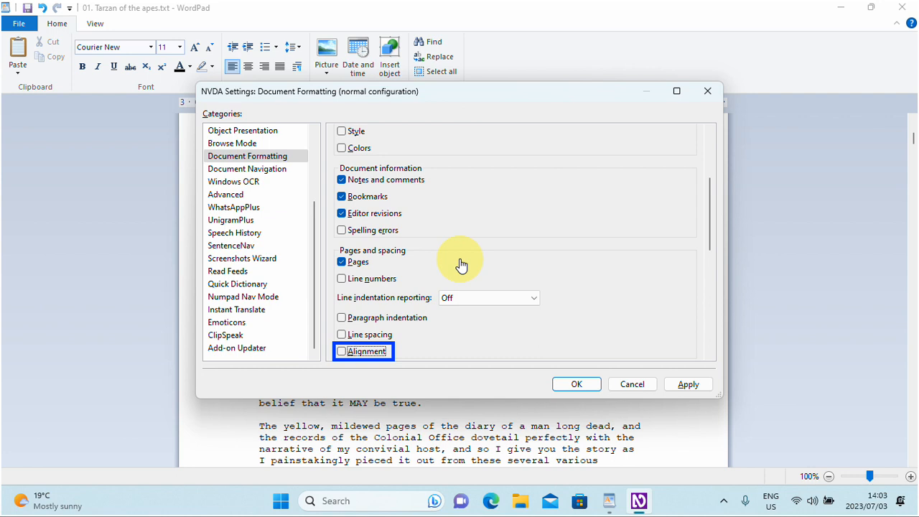
key("shift+Tab")
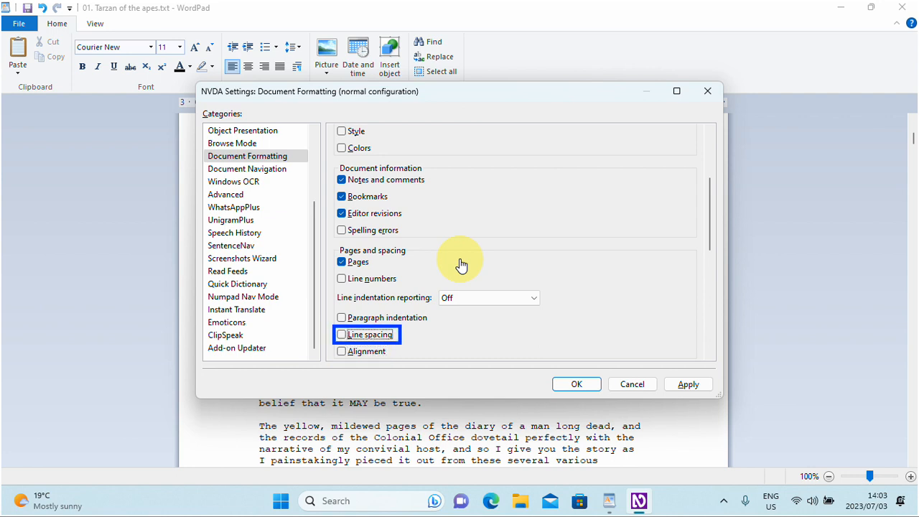
key("Tab")
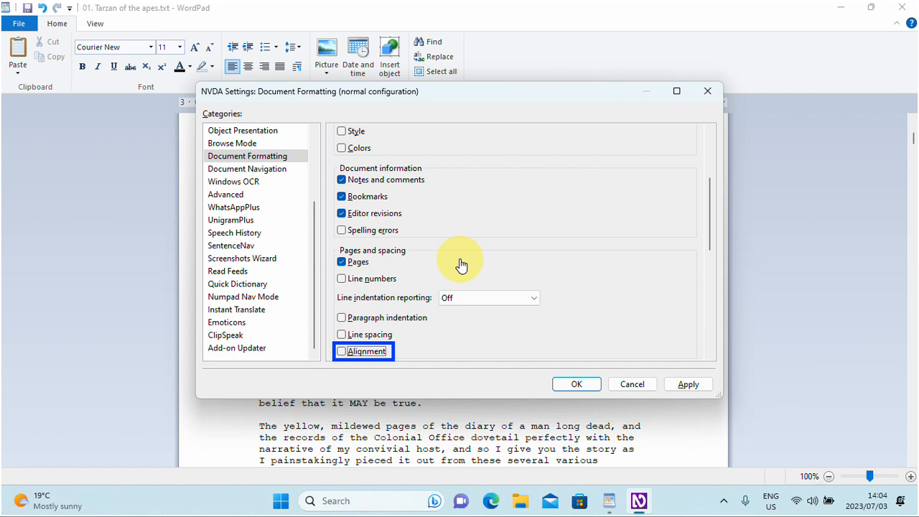
key("Tab")
key("Tab")
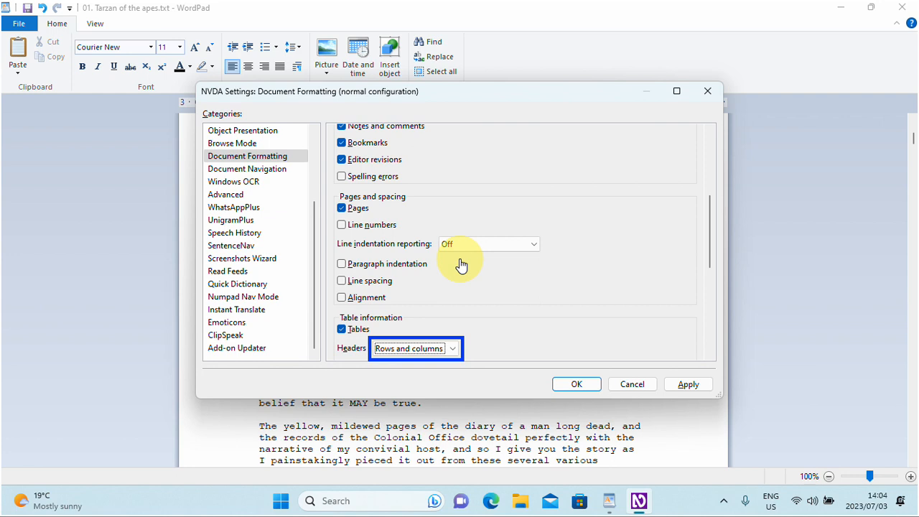
key("Tab")
key("Tab")
key("Tab")
key("Tab")
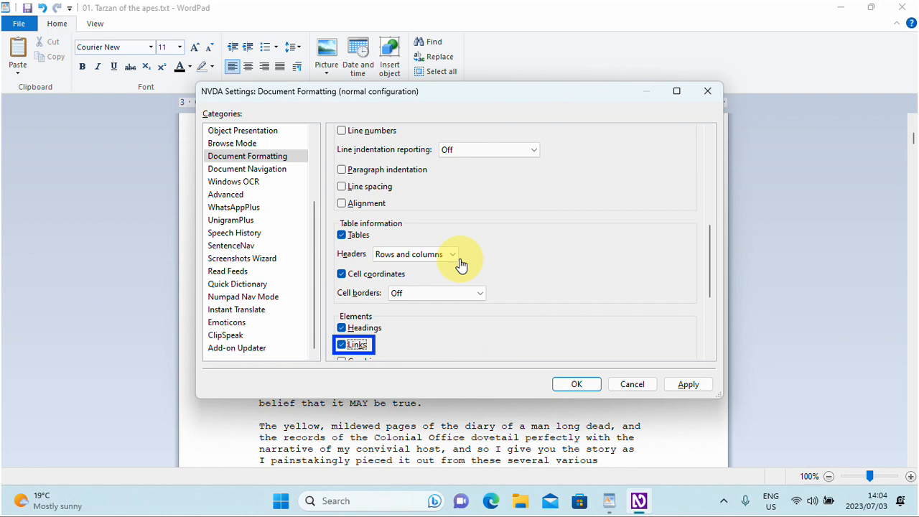
key("Tab")
key("Tab")
key("Tab")
key("Tab")
key("Tab")
key("Tab")
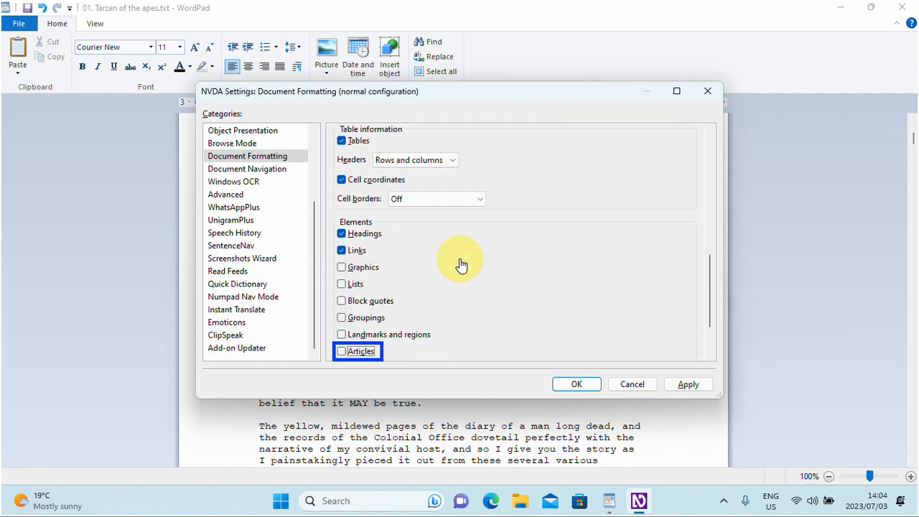
key("Tab")
key("Tab")
key("Tab")
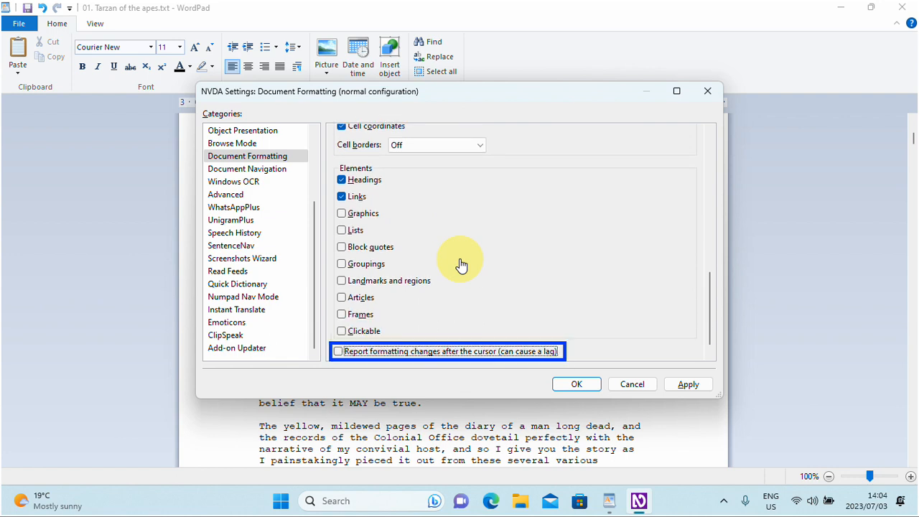
key("Tab")
key("Tab")
key("Tab")
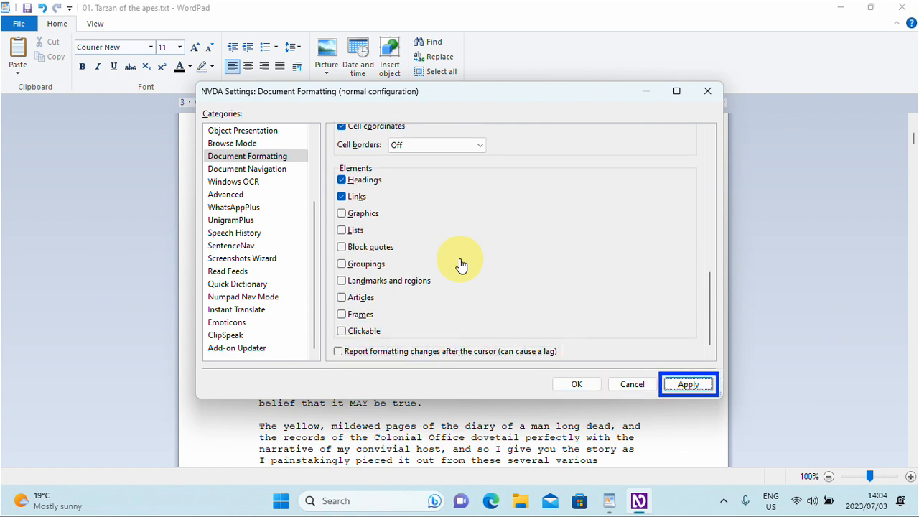
key("Tab")
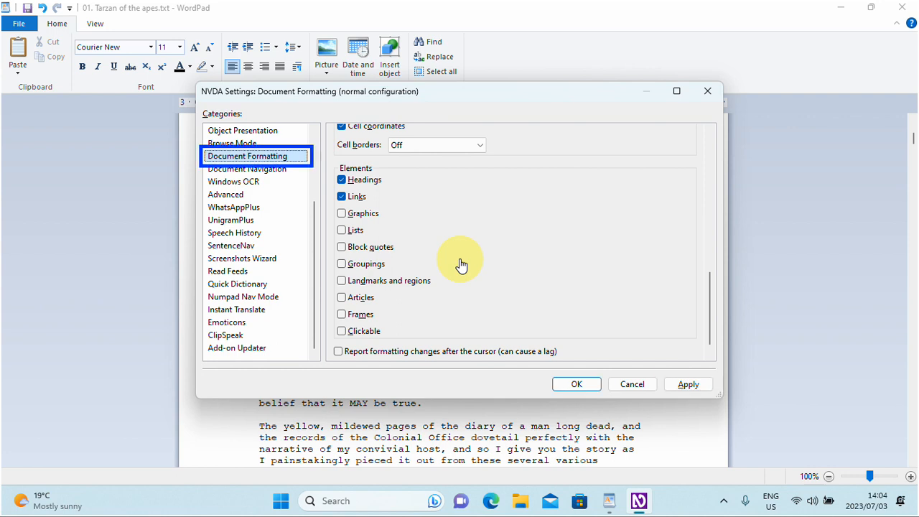
key("shift+Tab")
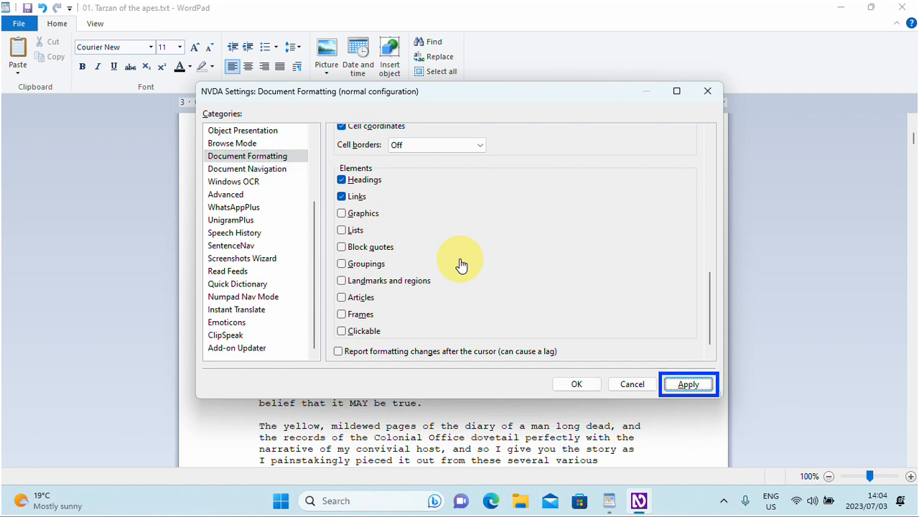
key("Tab")
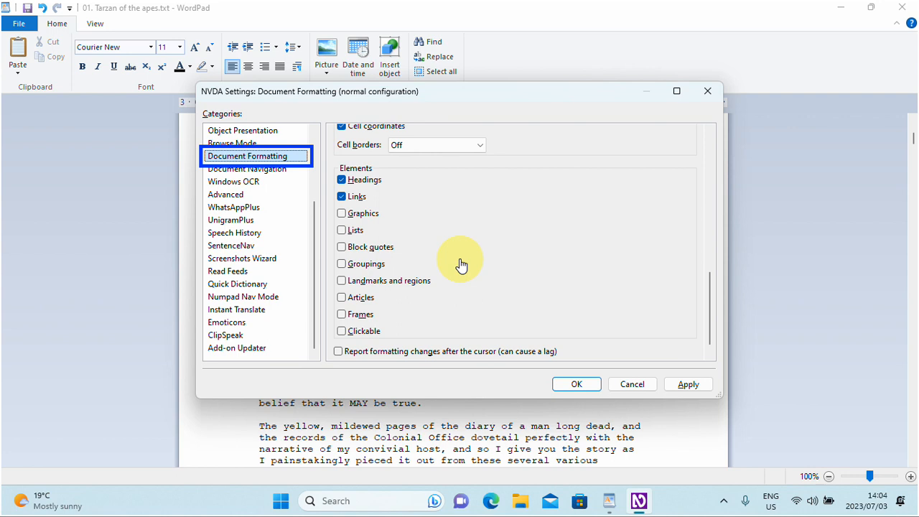
Step: Save the document formatting settings and return to the document
key("shift+Tab")
key("shift+Tab")
key("shift+Tab")
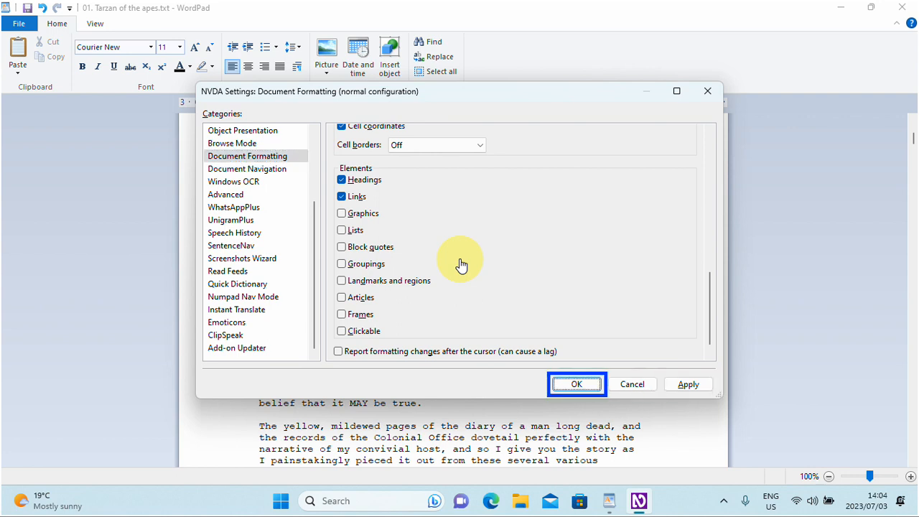
key("shift+Tab")
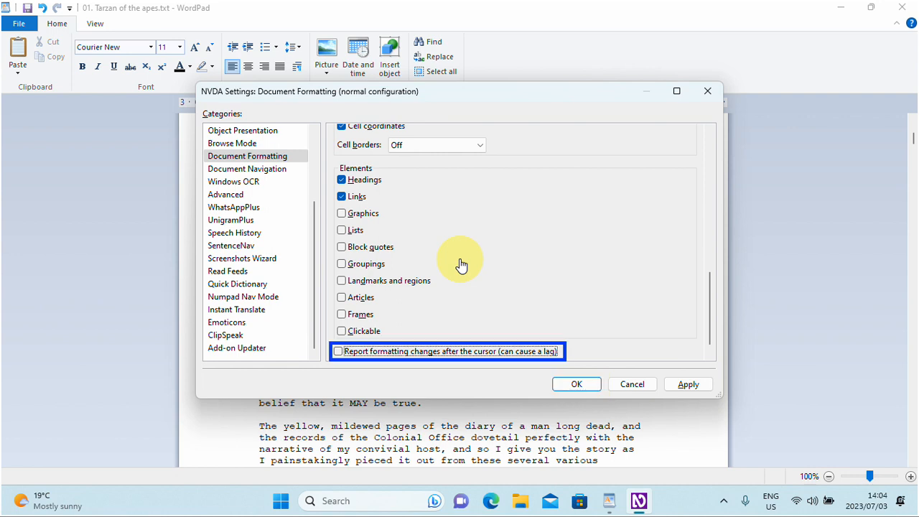
key("Tab")
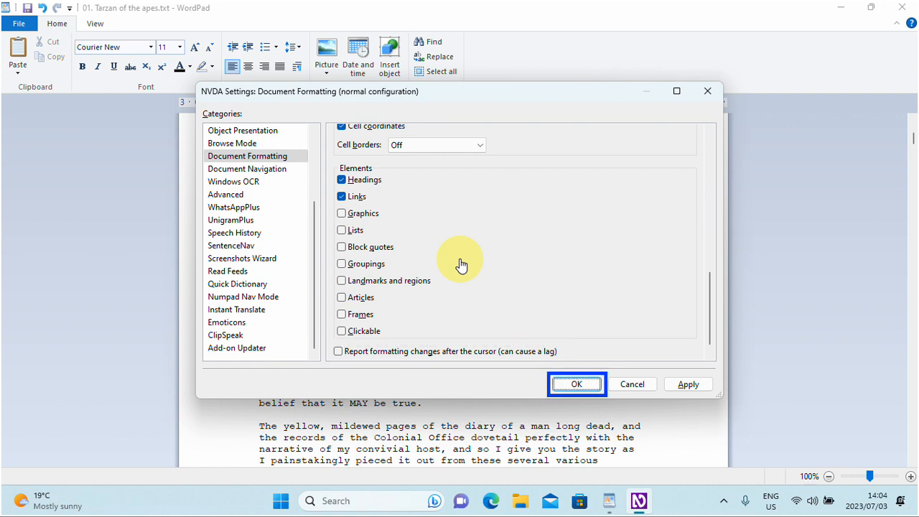
key("Return")
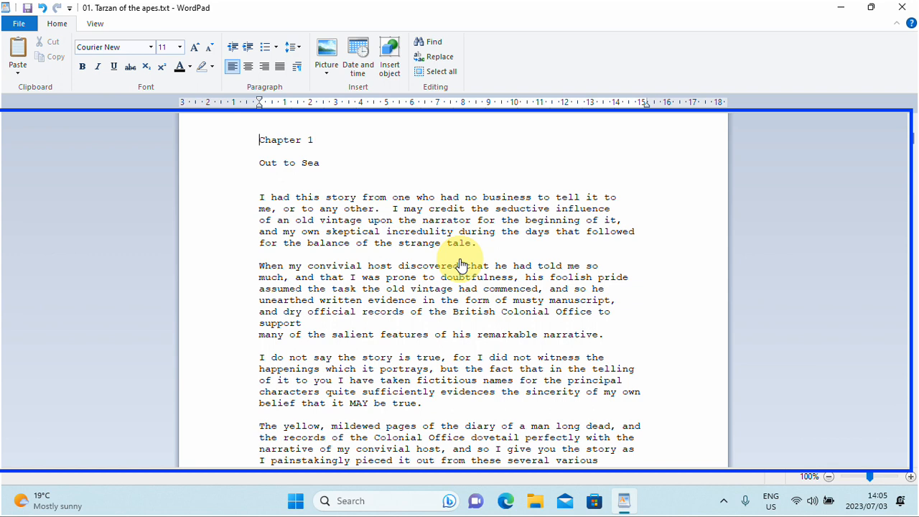
Step: Centre the "Chapter 1" line and move the cursor between it and the blank line below to compare their alignment
key("shift+Down")
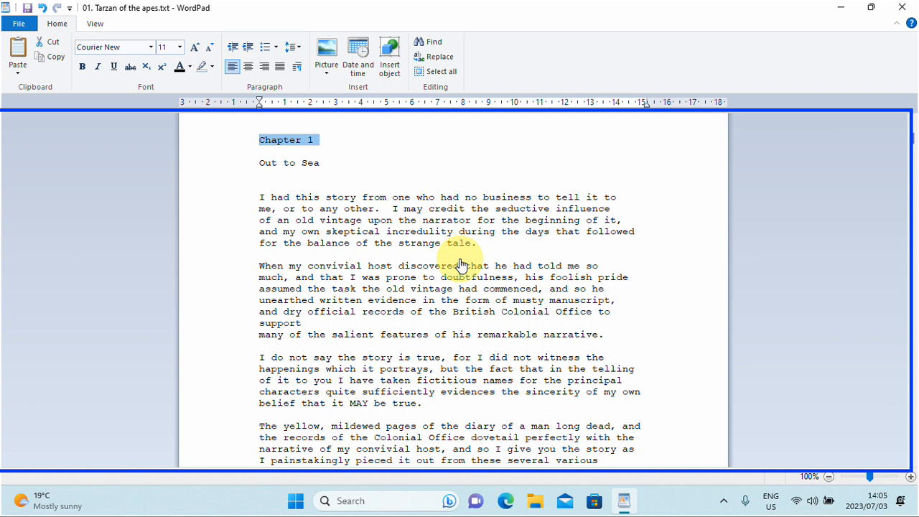
key("ctrl+e")
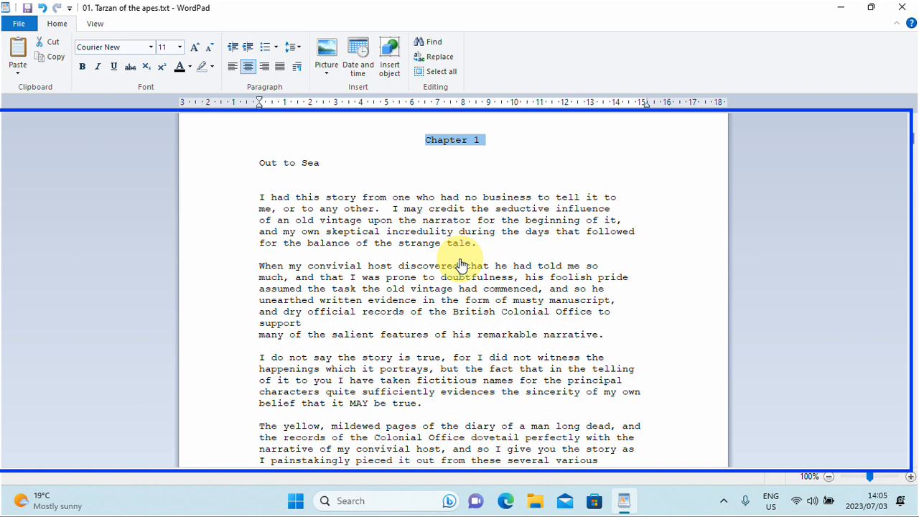
key("Down")
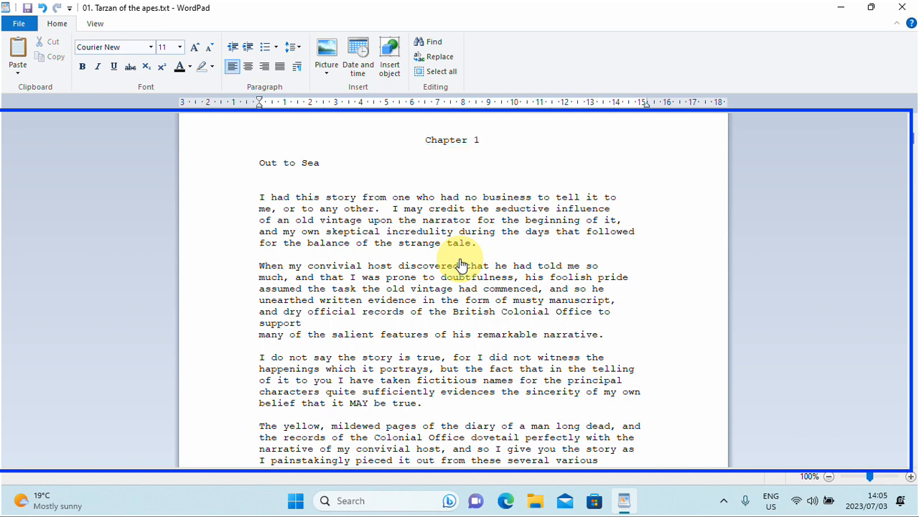
key("Left")
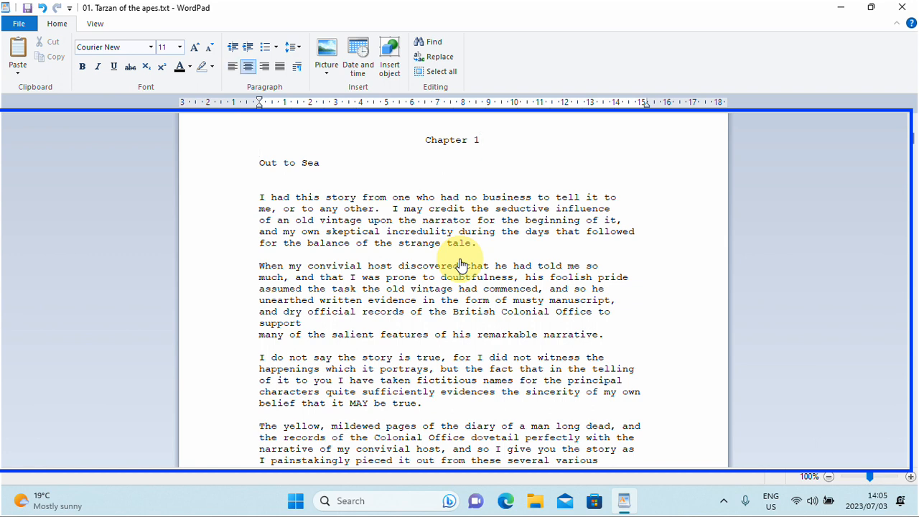
key("Right")
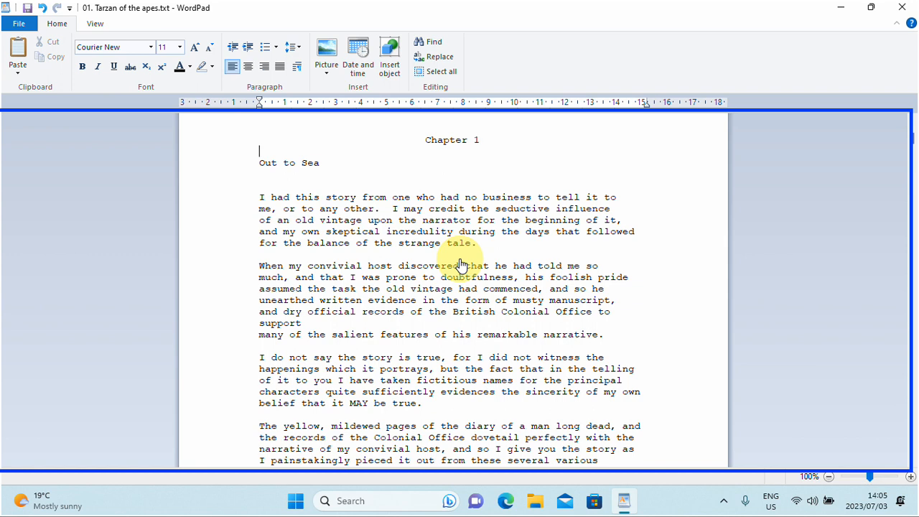
key("Left")
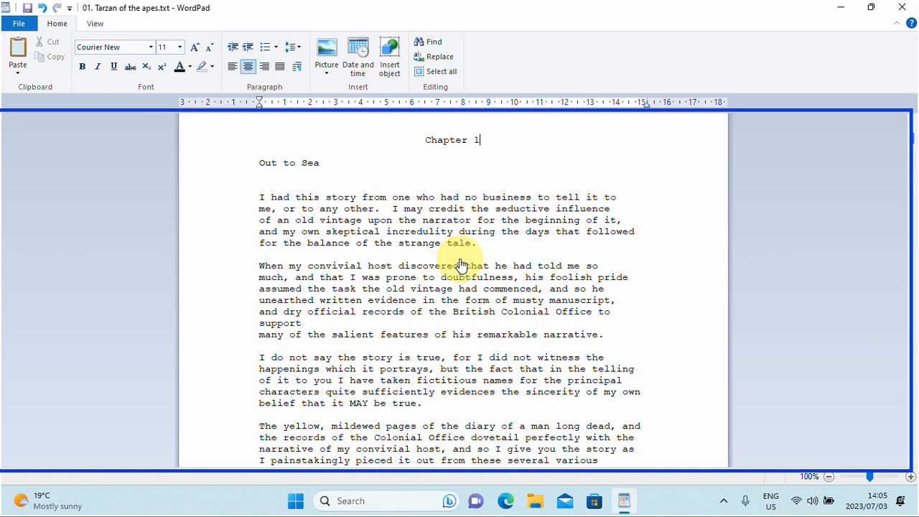